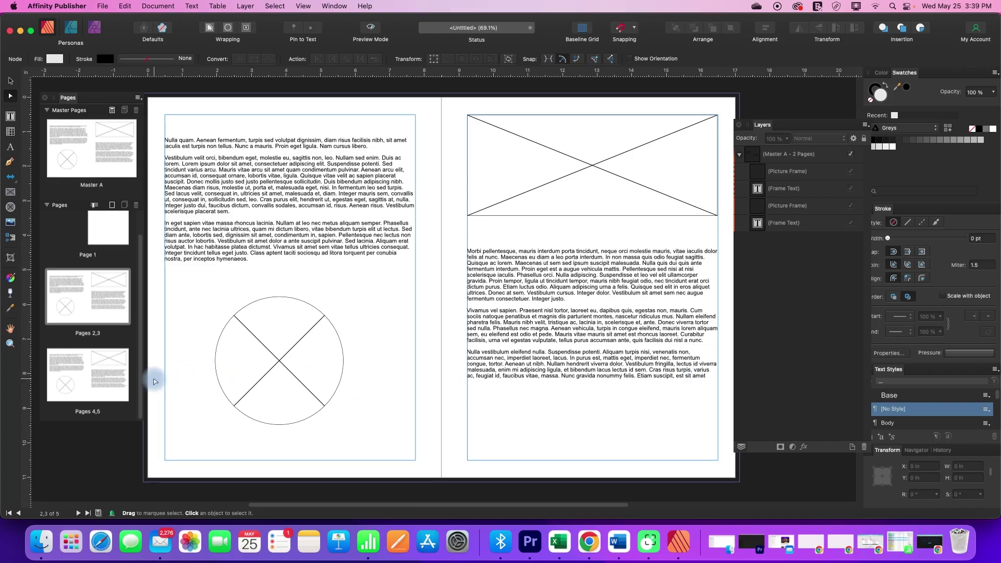
# View the Master A layout, then return to the spread of pages 2–3.
pyautogui.click(86, 295)
pyautogui.doubleClick(124, 167)
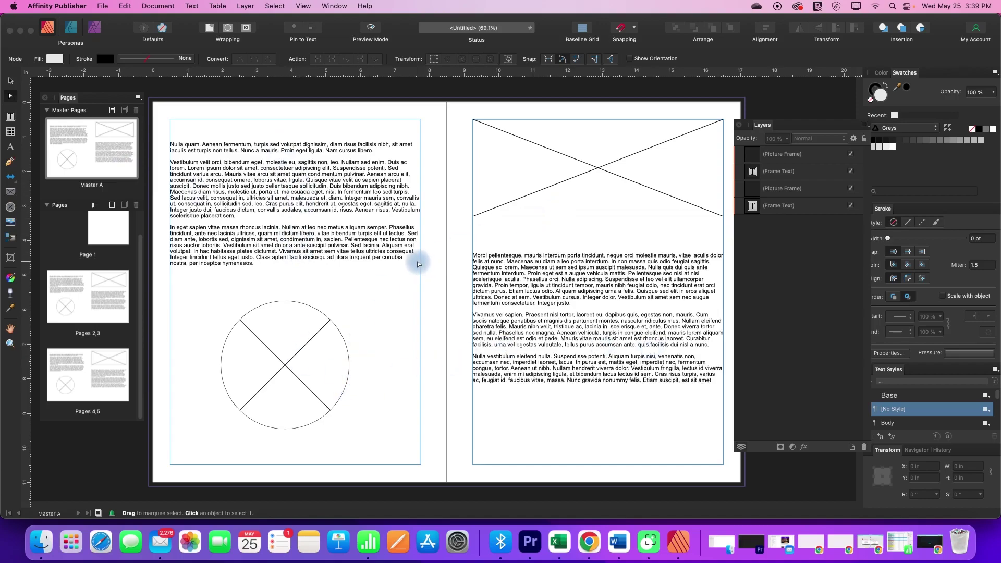
pyautogui.doubleClick(79, 305)
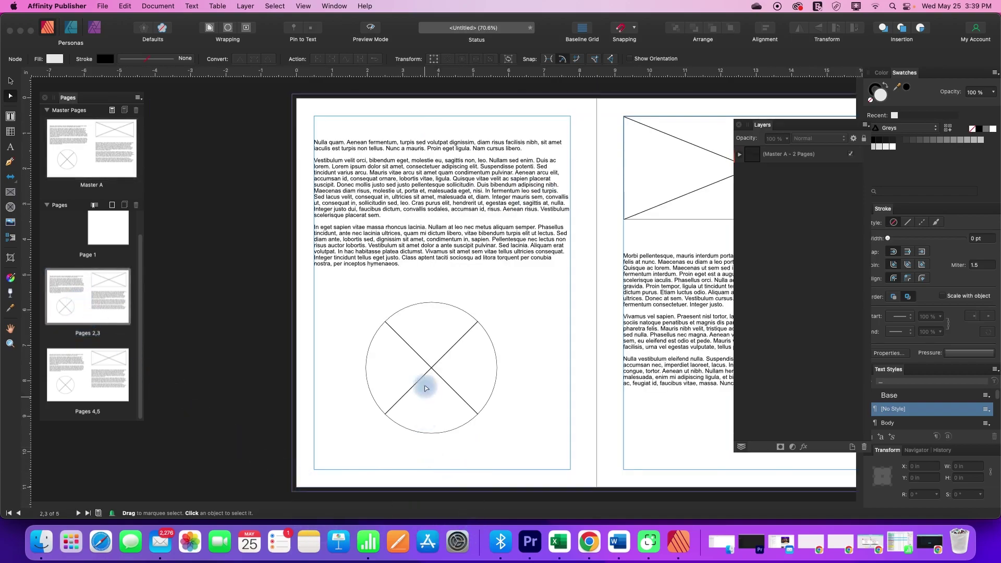
# Paste the copied Lorem ipsum text into page 2's left text frame.
pyautogui.click(384, 238)
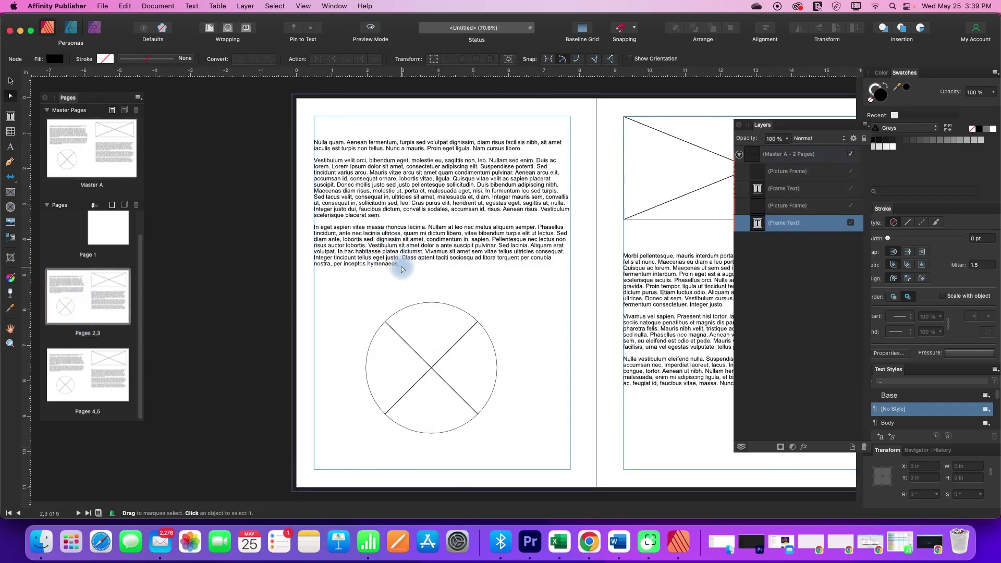
pyautogui.rightClick(421, 205)
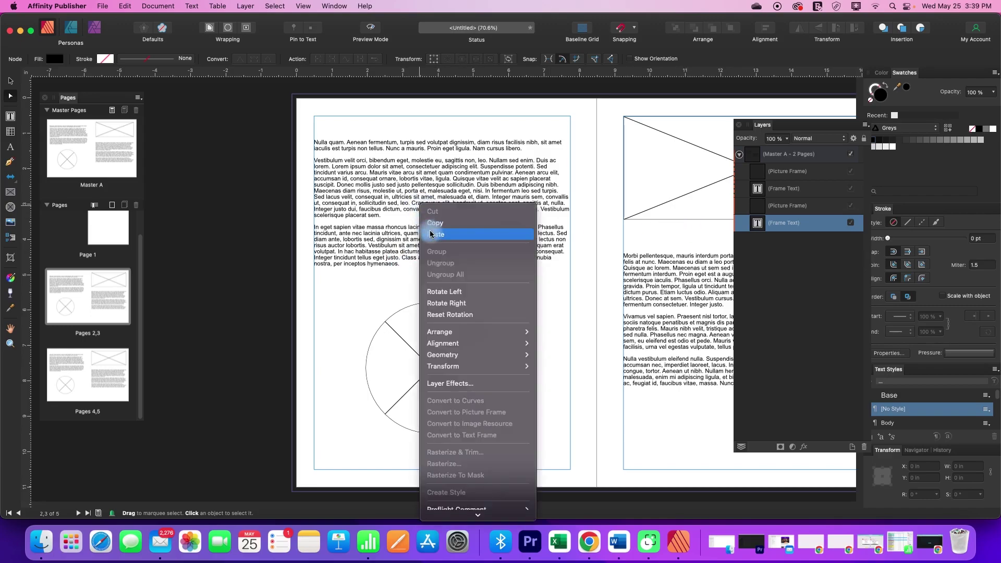
pyautogui.click(431, 234)
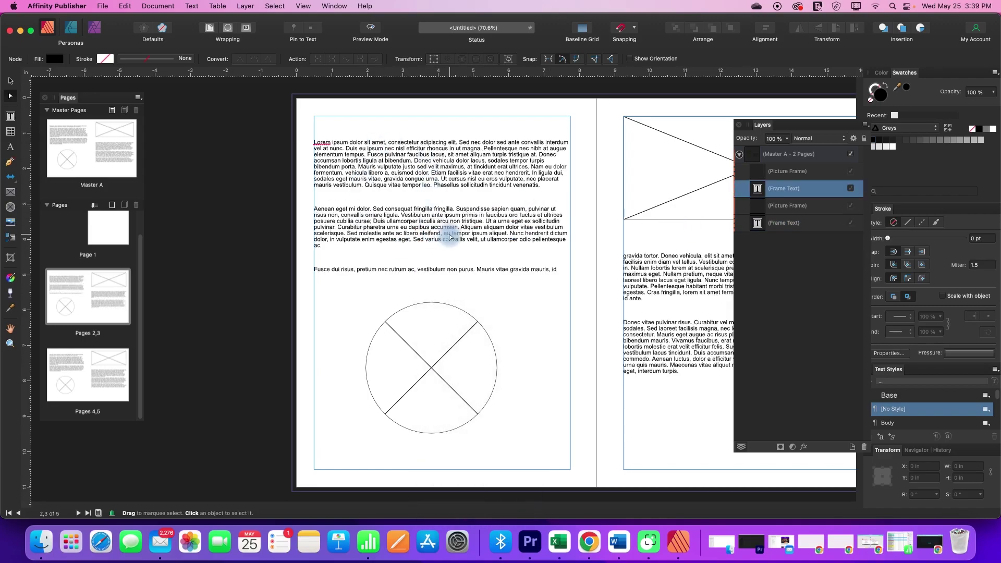
pyautogui.click(415, 348)
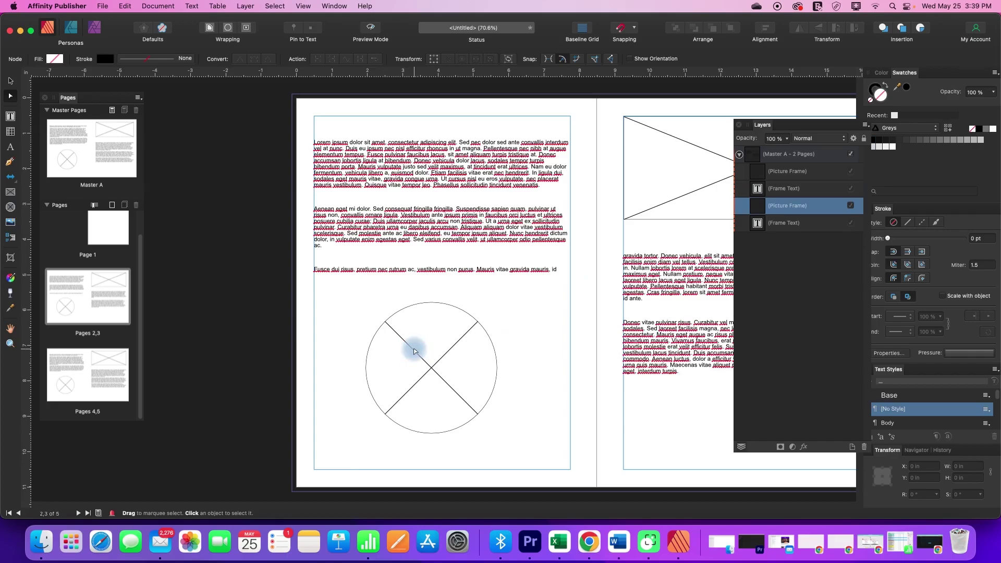
# Place Botanicalseamlesscolorin1 2.png from Downloads into page 2's circular picture frame.
pyautogui.click(103, 6)
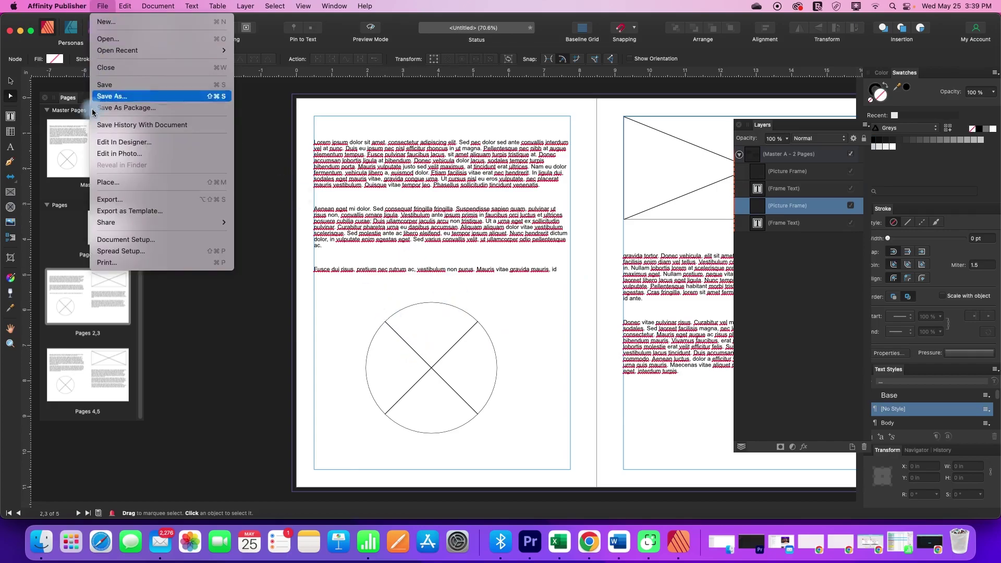
pyautogui.click(107, 183)
pyautogui.scroll(-5, 424, 271)
pyautogui.scroll(-5, 424, 271)
pyautogui.click(317, 253)
pyautogui.doubleClick(317, 254)
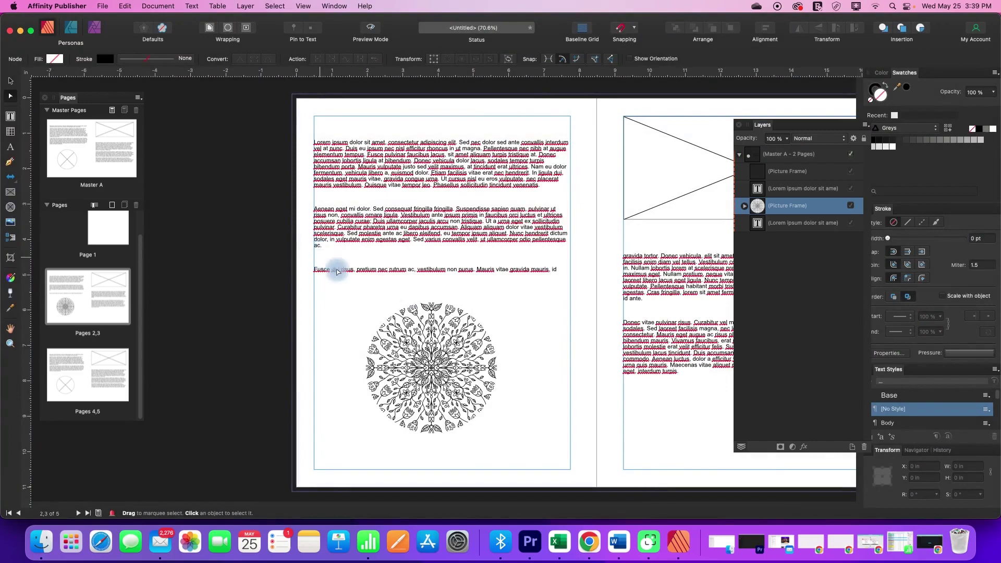
pyautogui.click(274, 230)
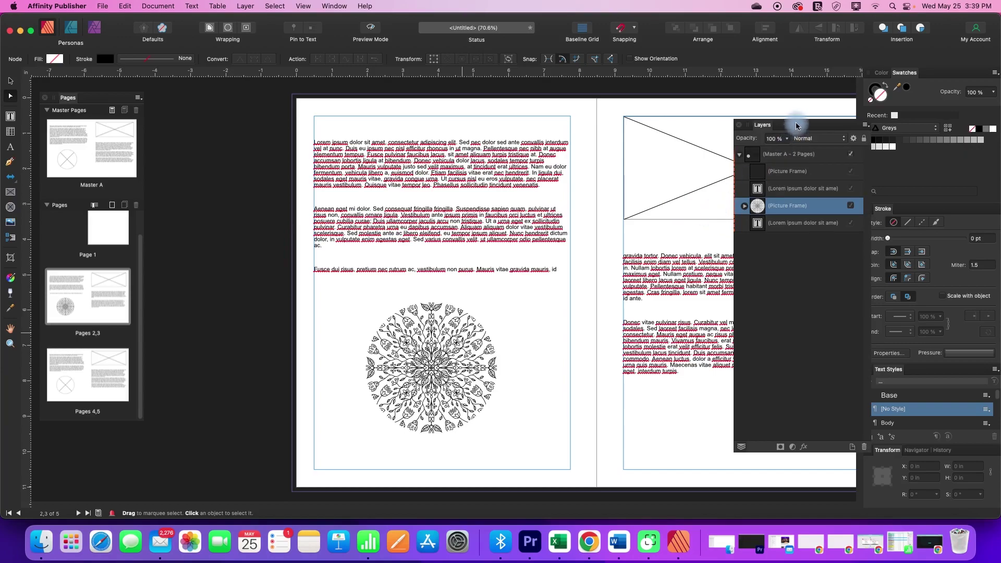
pyautogui.moveTo(797, 121); pyautogui.dragTo(894, 130)
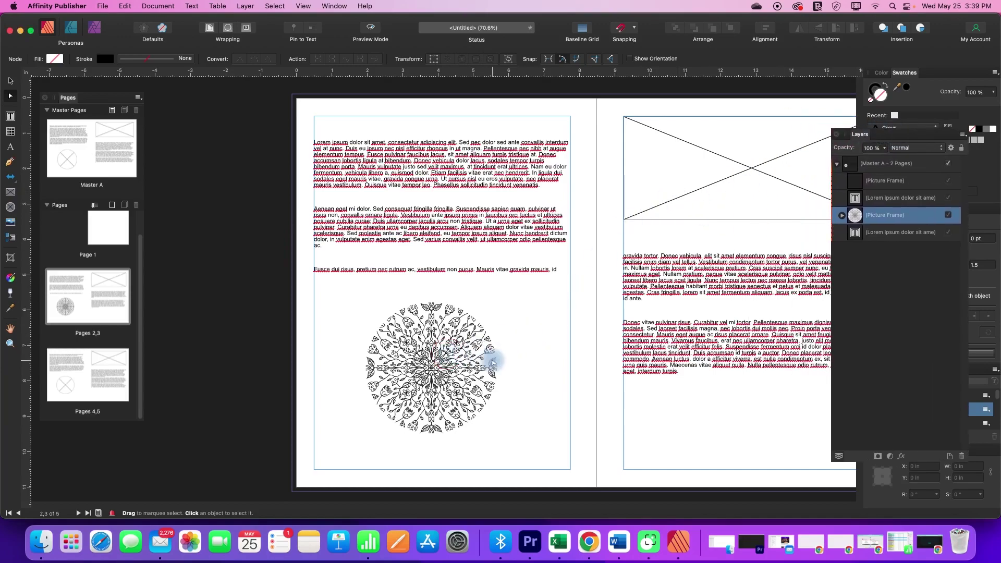
pyautogui.click(632, 327)
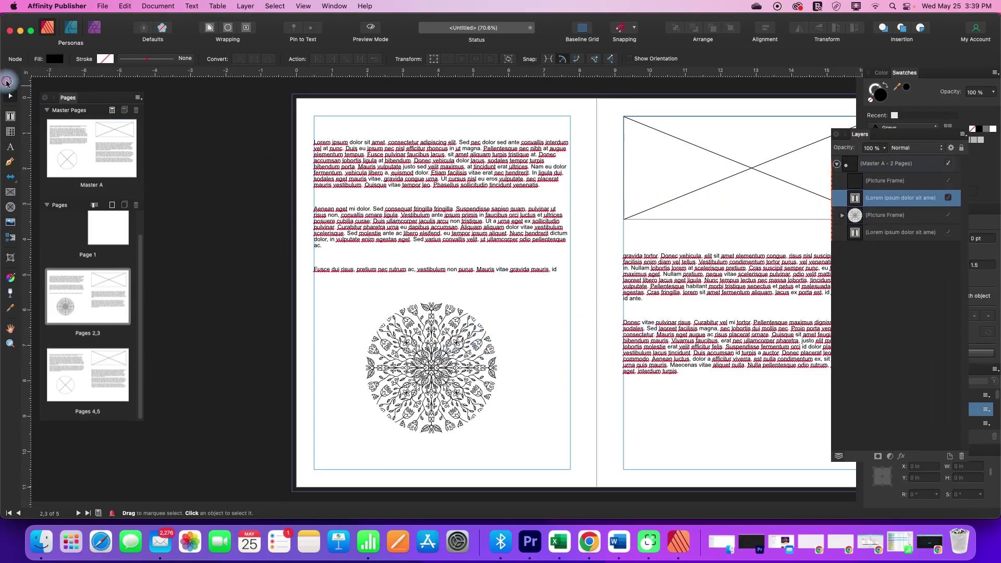
pyautogui.click(6, 82)
pyautogui.click(412, 357)
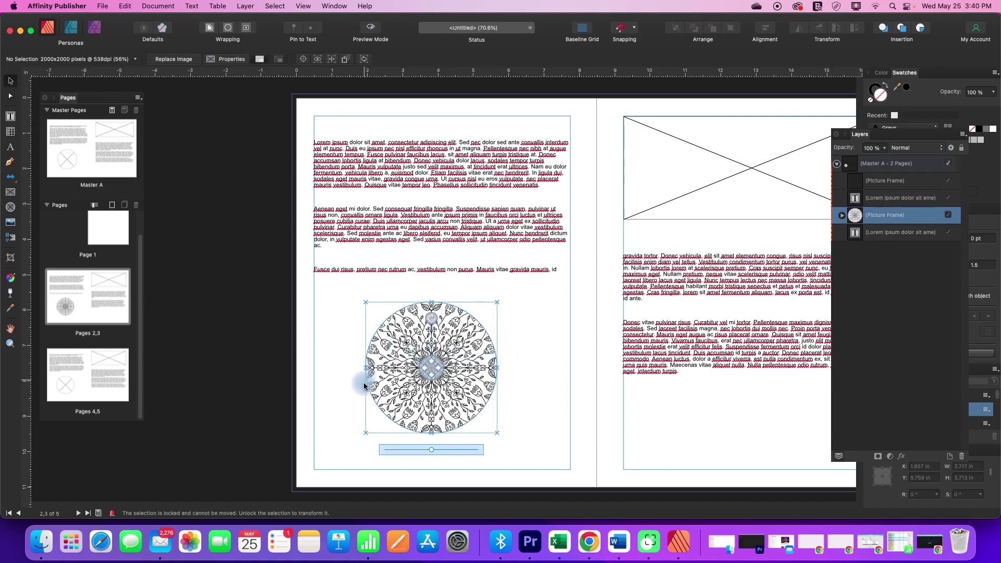
pyautogui.click(497, 434)
pyautogui.click(487, 420)
pyautogui.click(459, 230)
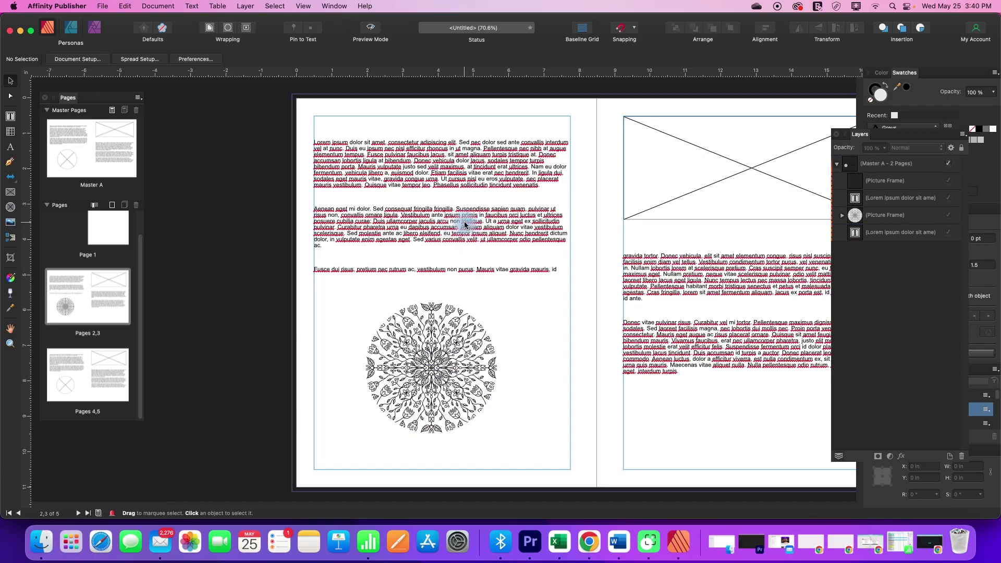
pyautogui.click(465, 225)
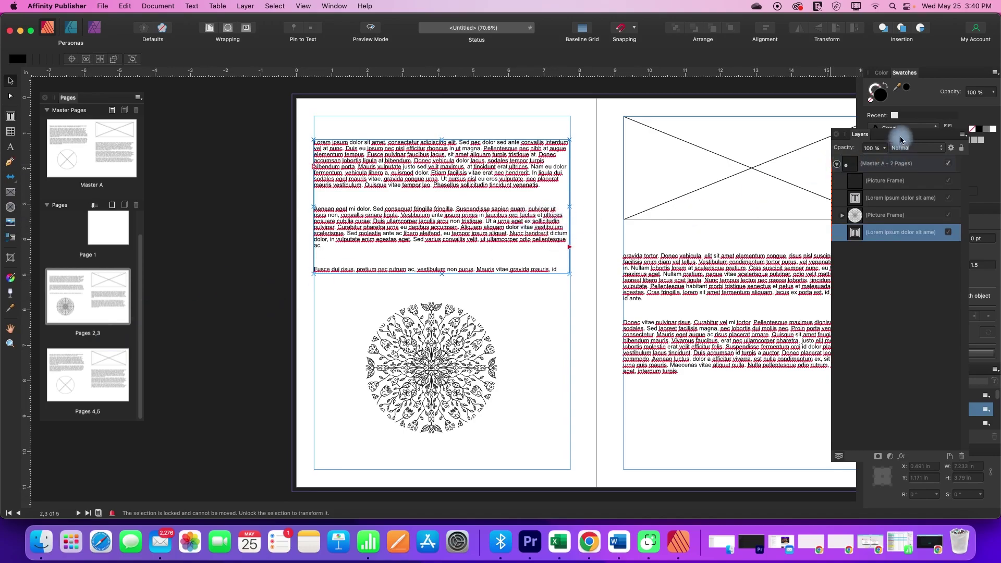
# Review the Master A layers on spread 2–3 and select the Master A - 2 Pages layer with the Move Tool.
pyautogui.moveTo(900, 140); pyautogui.dragTo(683, 123)
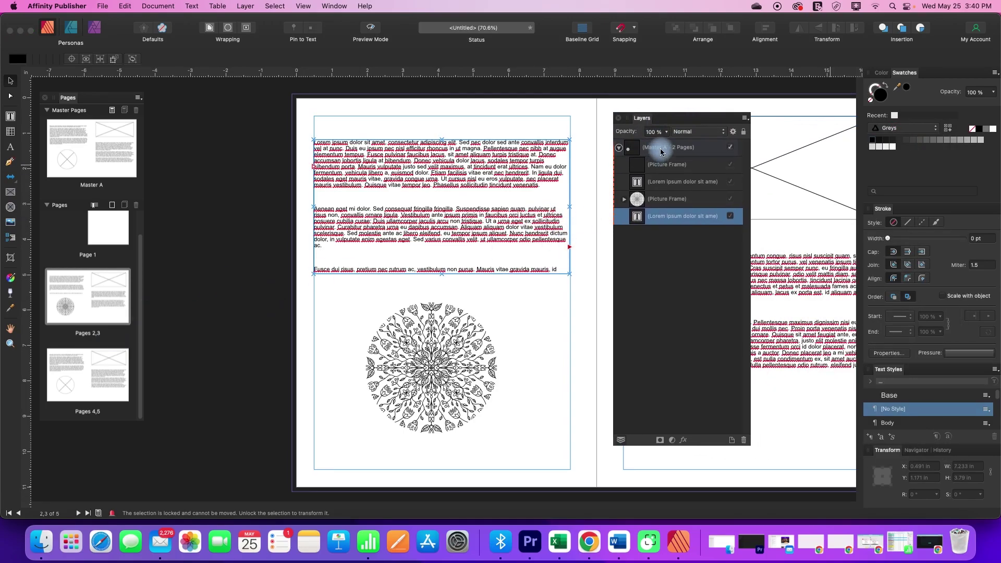
pyautogui.click(619, 148)
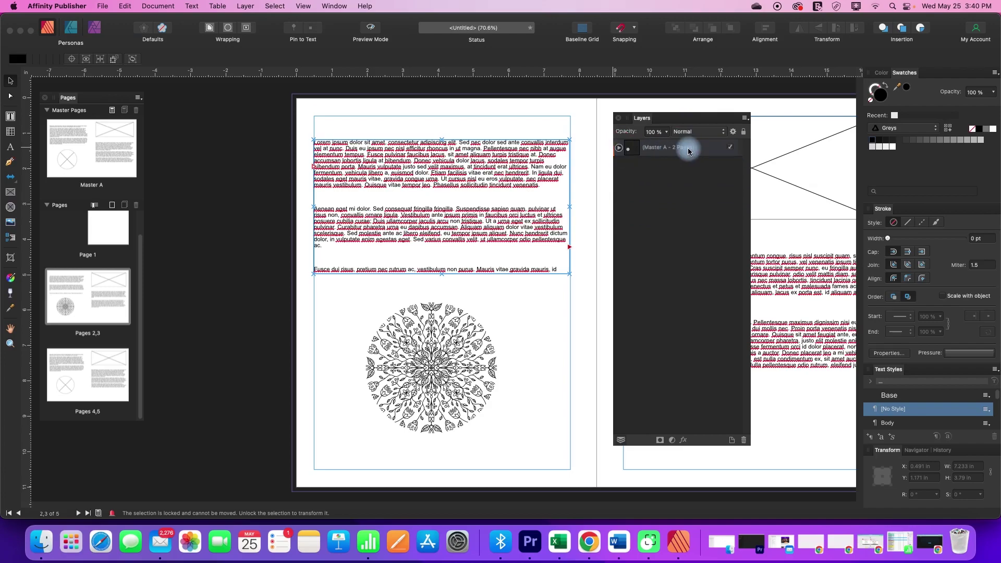
pyautogui.click(487, 135)
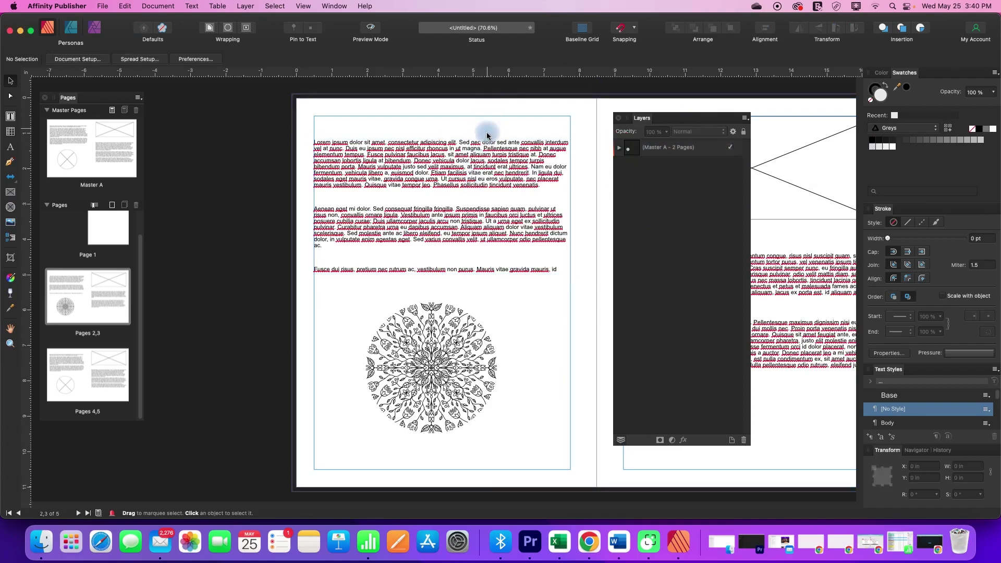
pyautogui.click(663, 148)
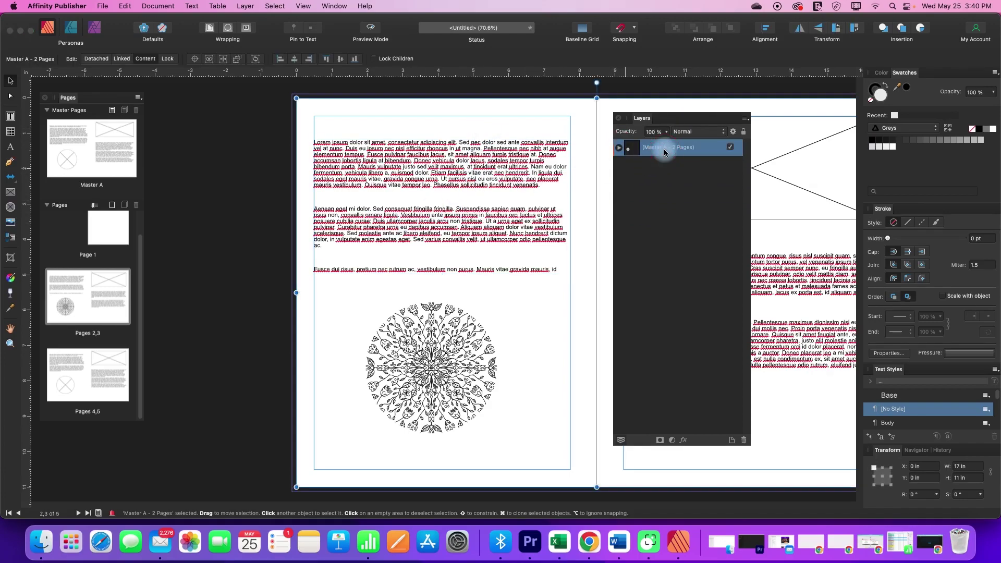
pyautogui.click(620, 149)
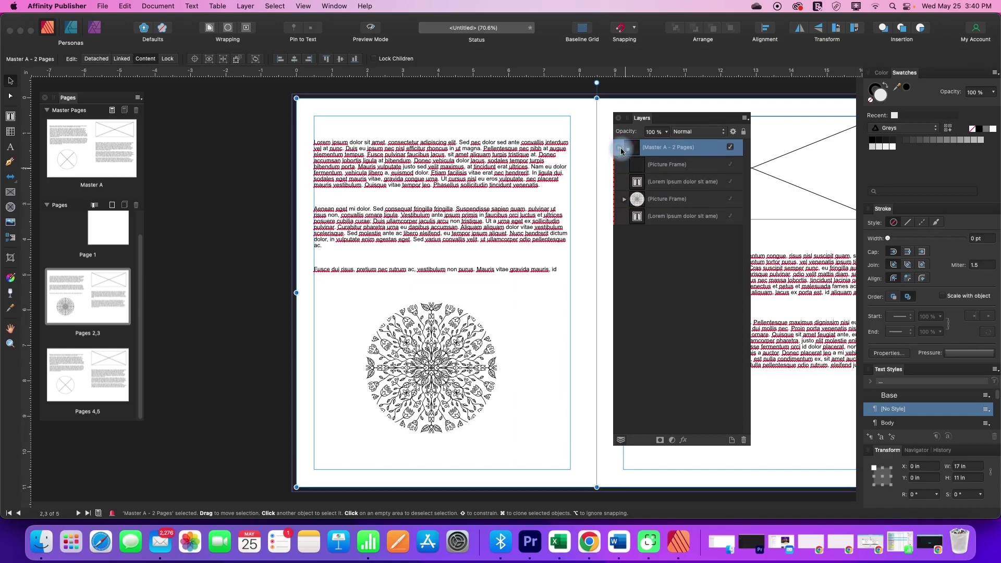
pyautogui.click(667, 165)
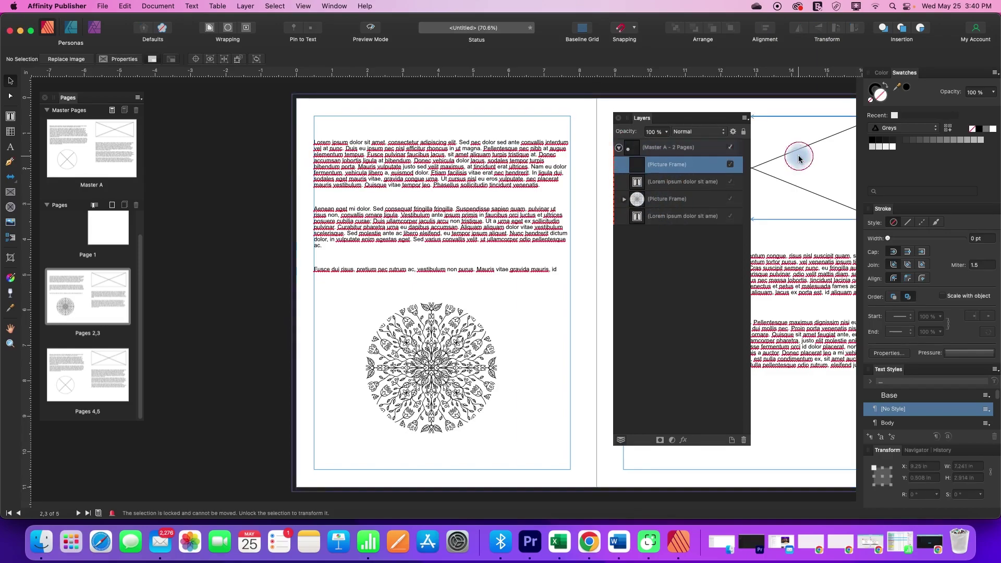
pyautogui.click(669, 204)
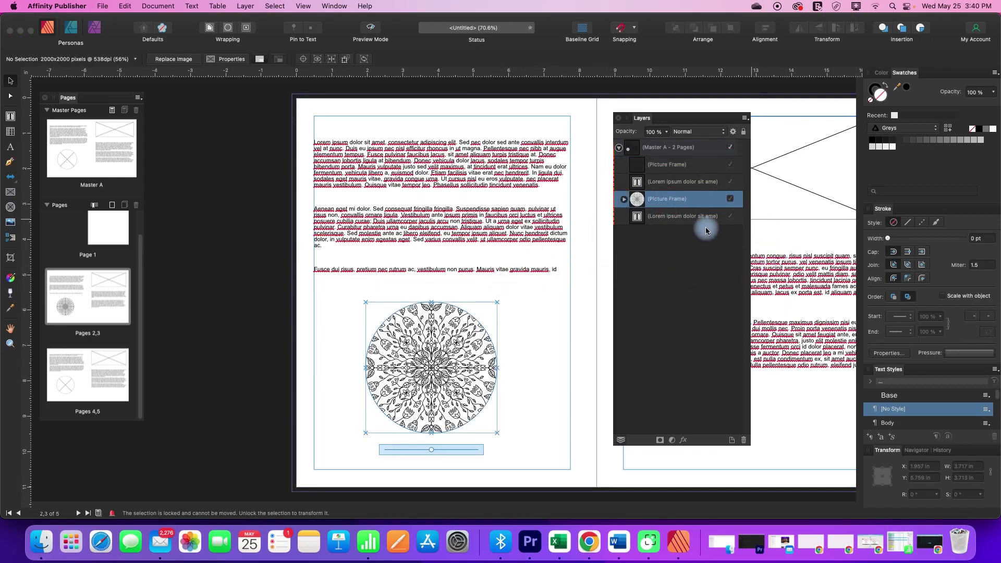
pyautogui.click(666, 150)
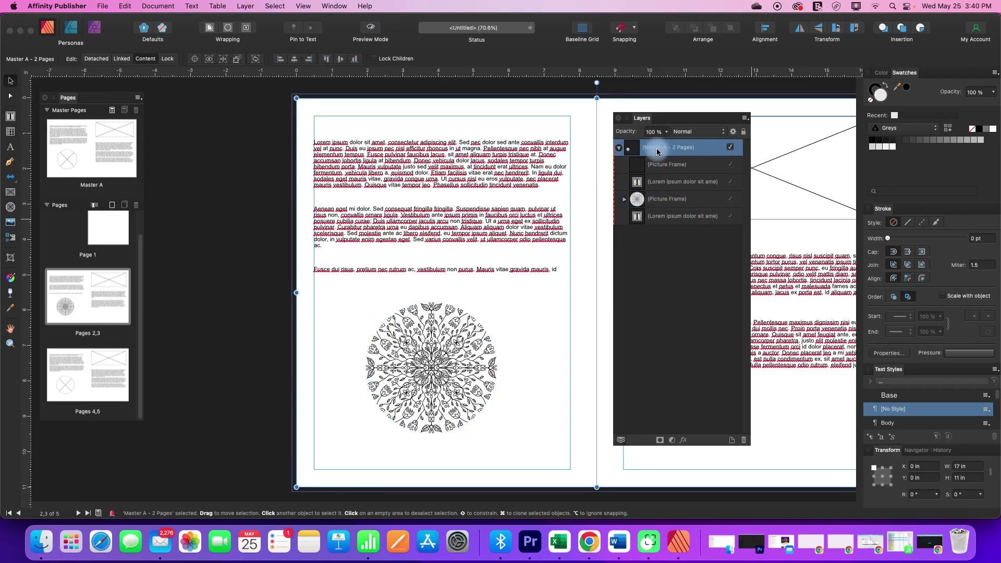
pyautogui.click(9, 83)
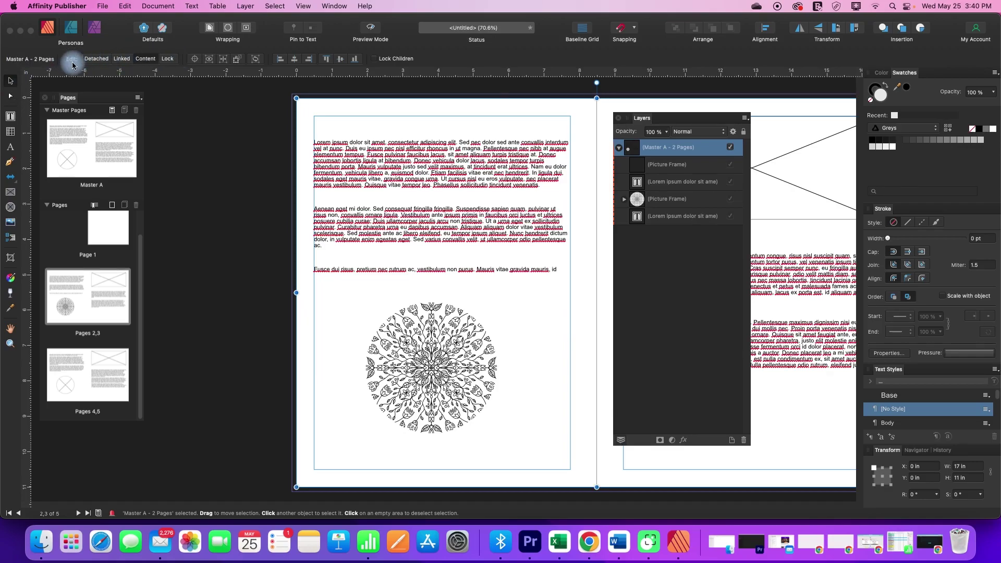
# Detach the master items and narrow page 2's first text frame so its text reflows.
pyautogui.click(99, 61)
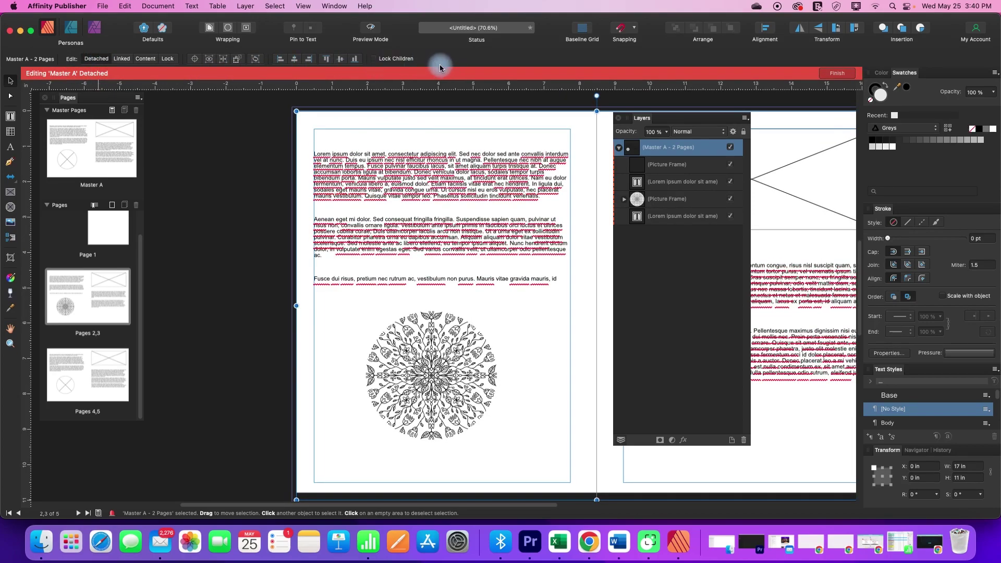
pyautogui.click(453, 191)
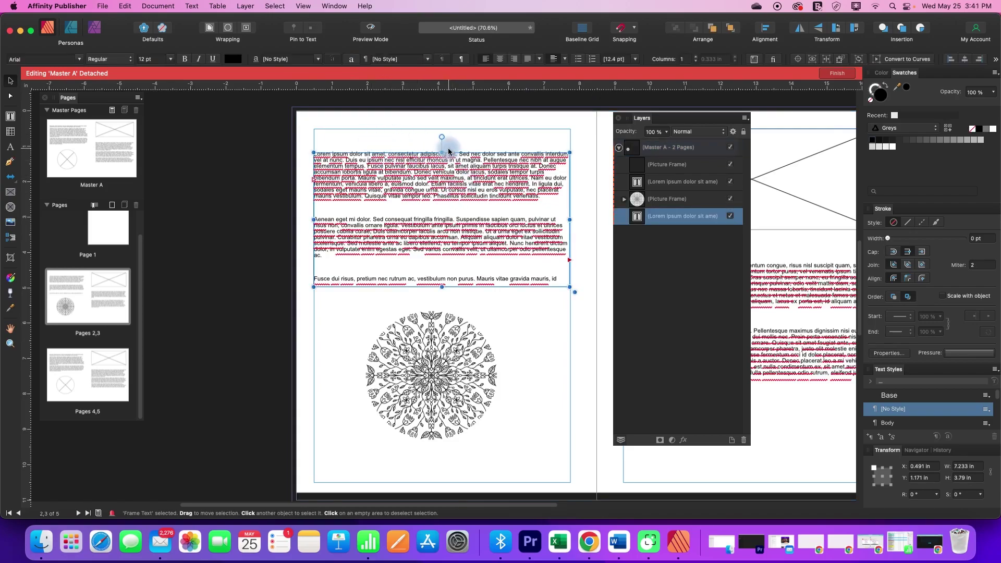
pyautogui.moveTo(442, 152)
pyautogui.mouseDown()
pyautogui.moveTo(446, 218)
pyautogui.moveTo(446, 140)
pyautogui.mouseUp()
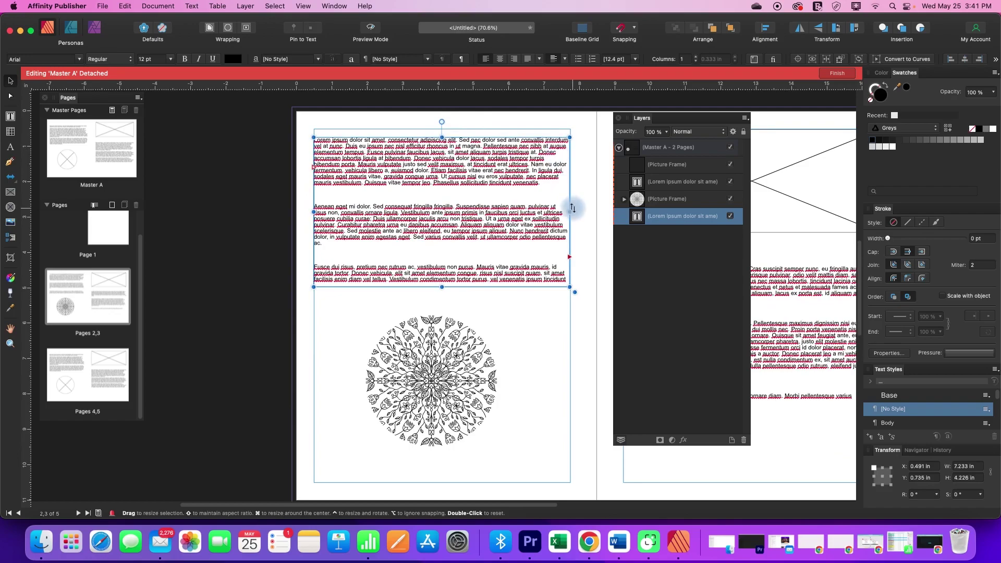
pyautogui.moveTo(573, 207); pyautogui.dragTo(470, 212)
# Enlarge the mandala picture frame to about 6.37 × 5.22 in across the lower page.
pyautogui.click(447, 363)
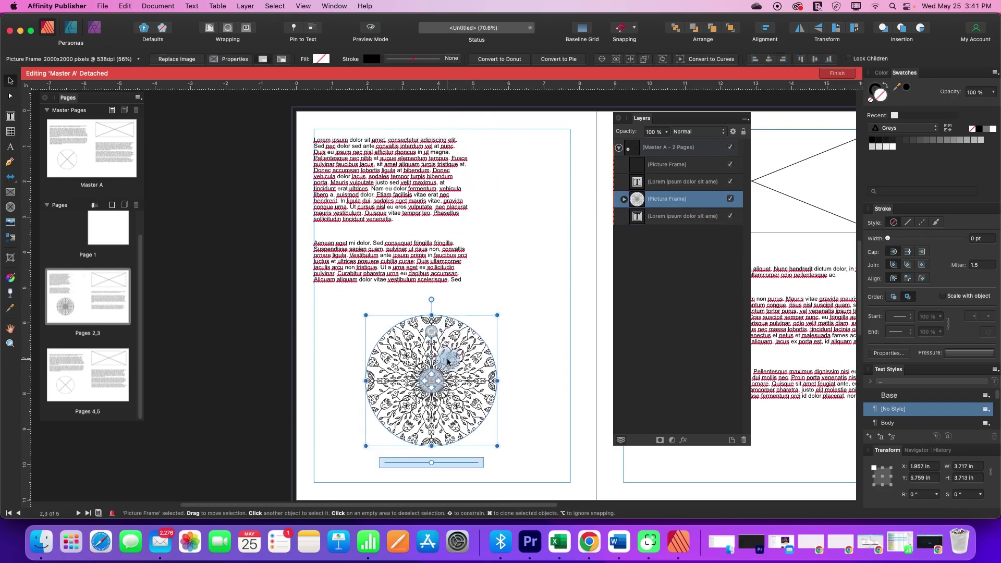
pyautogui.moveTo(497, 315); pyautogui.dragTo(522, 300)
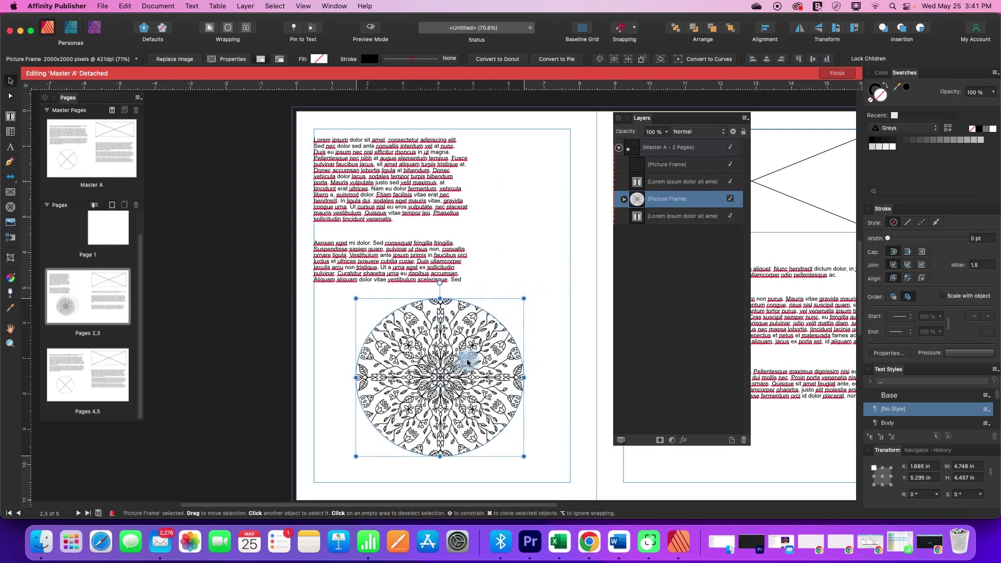
pyautogui.moveTo(465, 363); pyautogui.dragTo(469, 370)
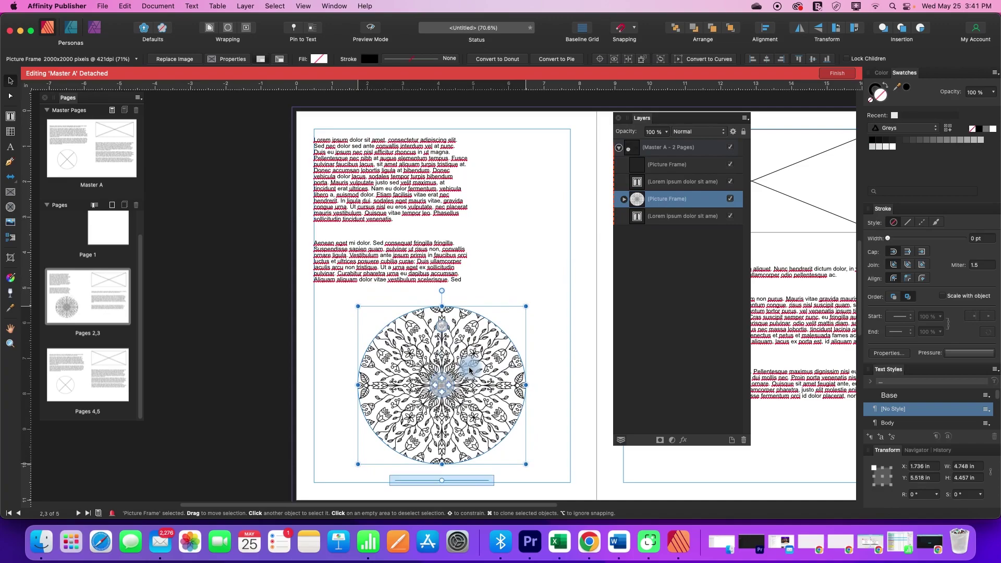
pyautogui.moveTo(357, 464); pyautogui.dragTo(326, 476)
pyautogui.moveTo(526, 306); pyautogui.dragTo(554, 292)
# Delete page 3's crossed picture frame and move its text frame up to the top.
pyautogui.click(814, 205)
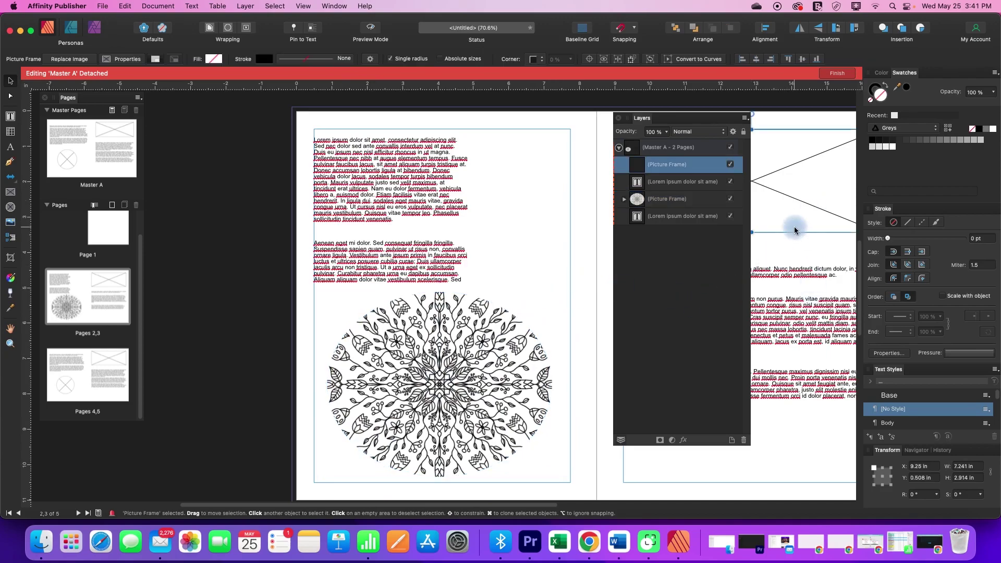
pyautogui.press('Delete')
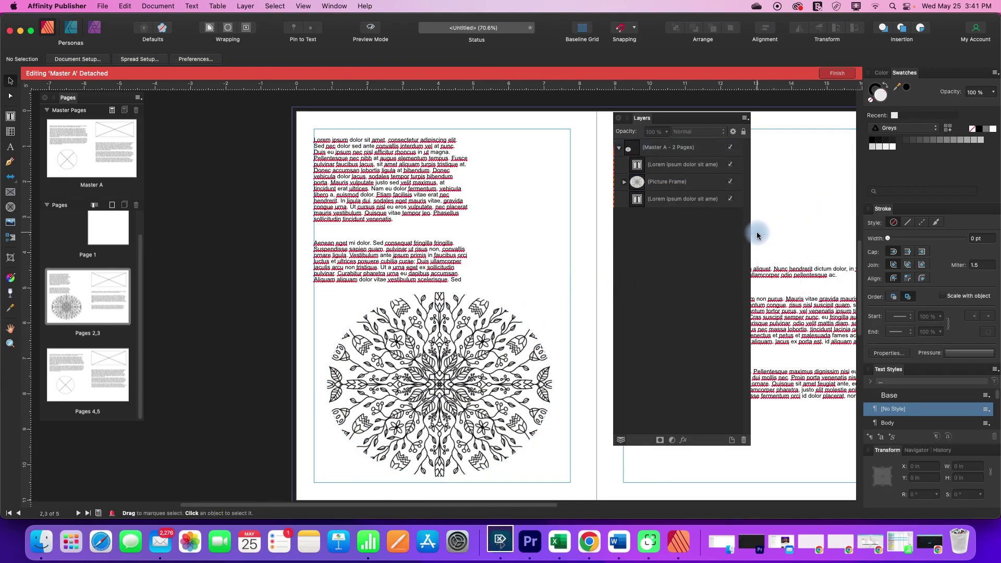
pyautogui.moveTo(758, 300); pyautogui.dragTo(775, 164)
# Fine-tune the page 3 text frame's position and finish detached master editing.
pyautogui.moveTo(702, 122); pyautogui.dragTo(249, 117)
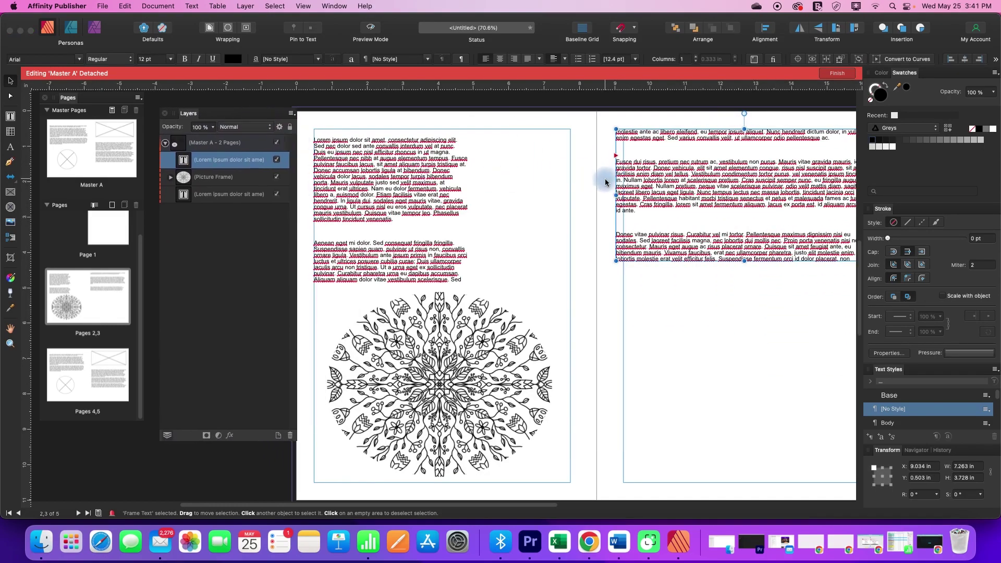
pyautogui.moveTo(667, 225); pyautogui.dragTo(688, 218)
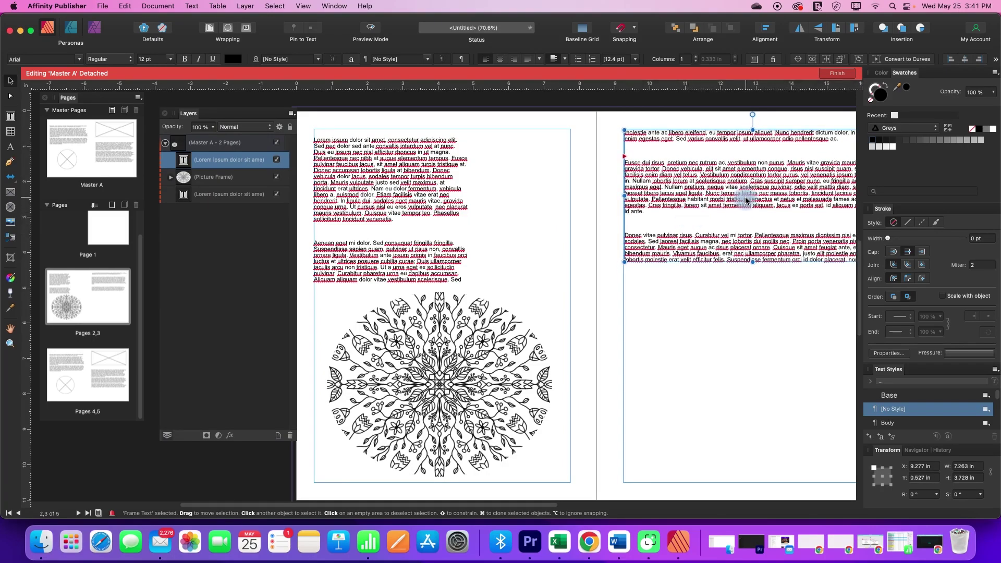
pyautogui.click(837, 74)
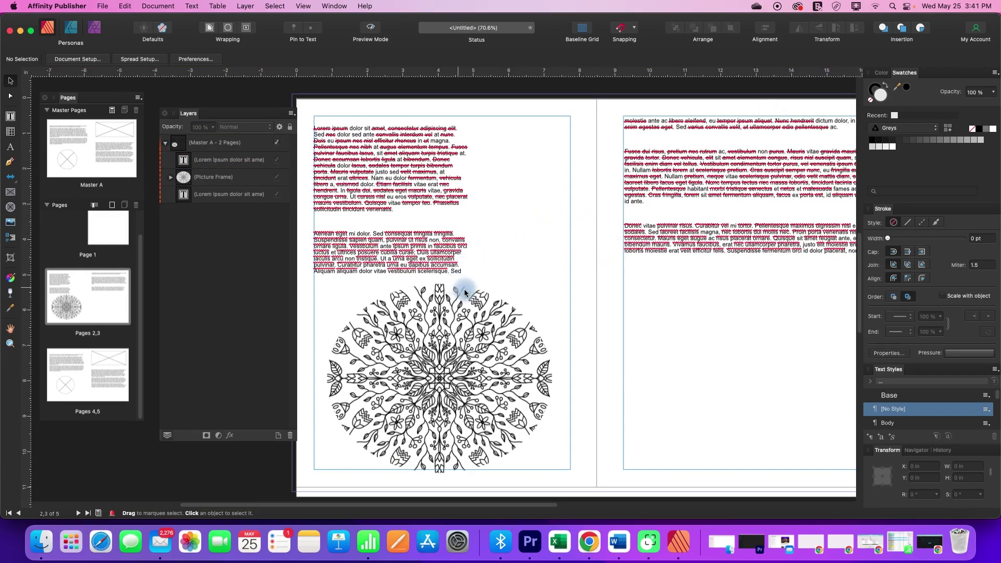
# Display the pages 4–5 spread and move the Layers panel back beside the right page.
pyautogui.click(97, 291)
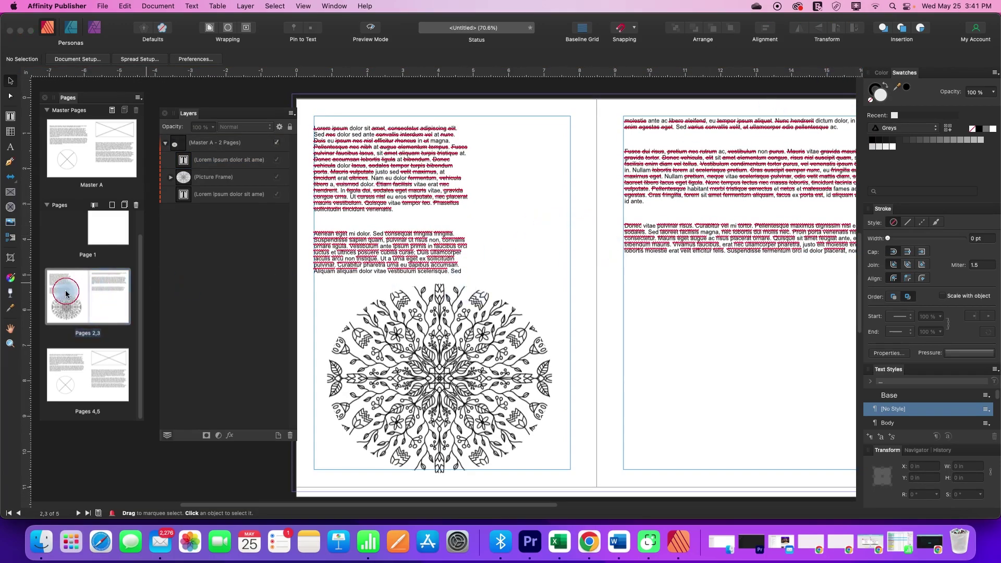
pyautogui.click(88, 372)
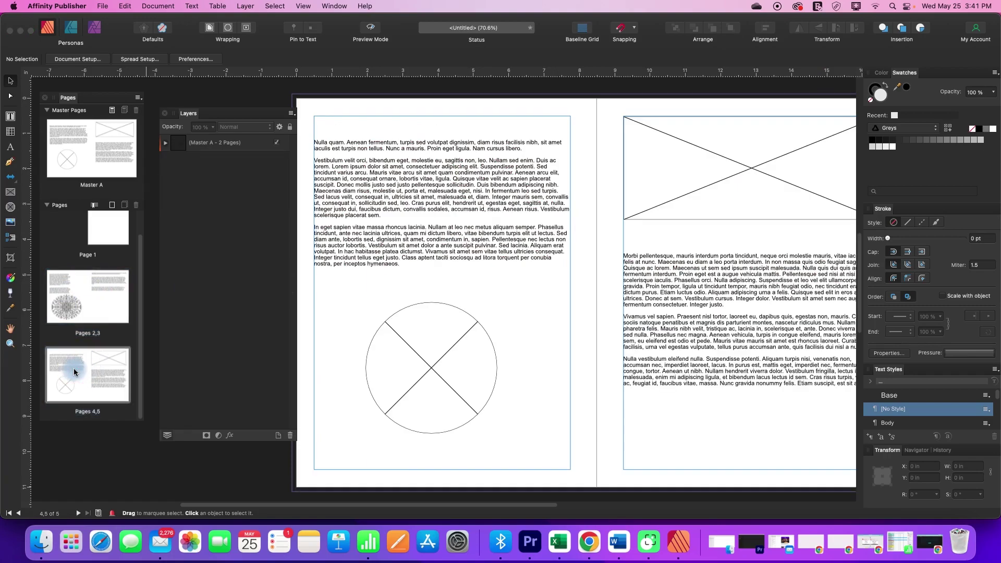
pyautogui.click(106, 370)
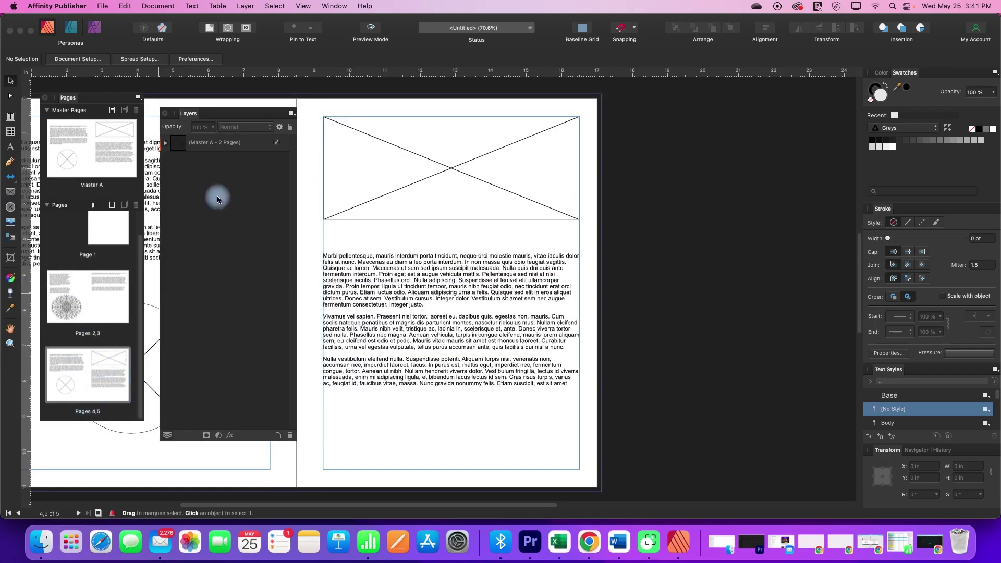
pyautogui.moveTo(235, 114); pyautogui.dragTo(765, 144)
pyautogui.moveTo(457, 506); pyautogui.dragTo(508, 505)
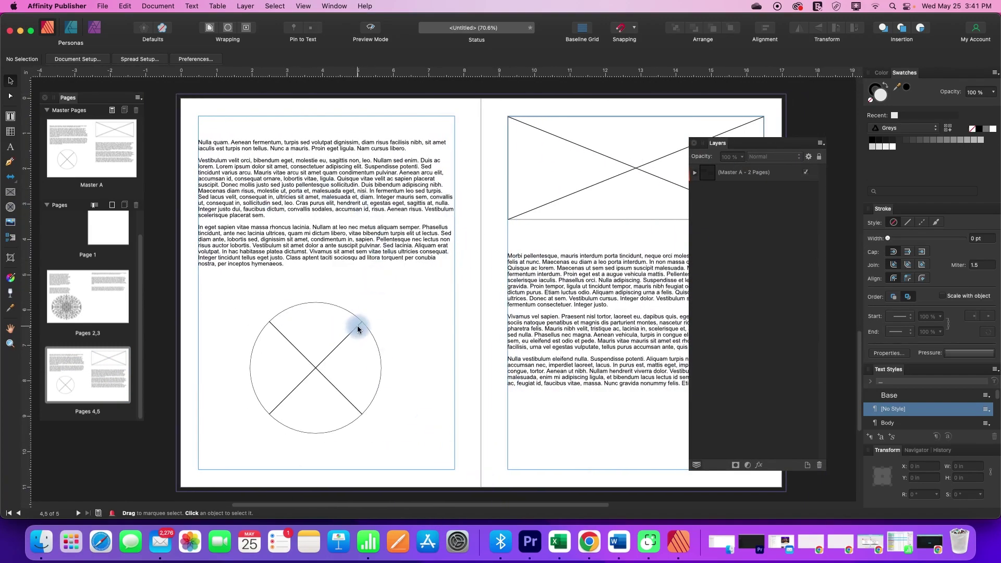
pyautogui.click(367, 215)
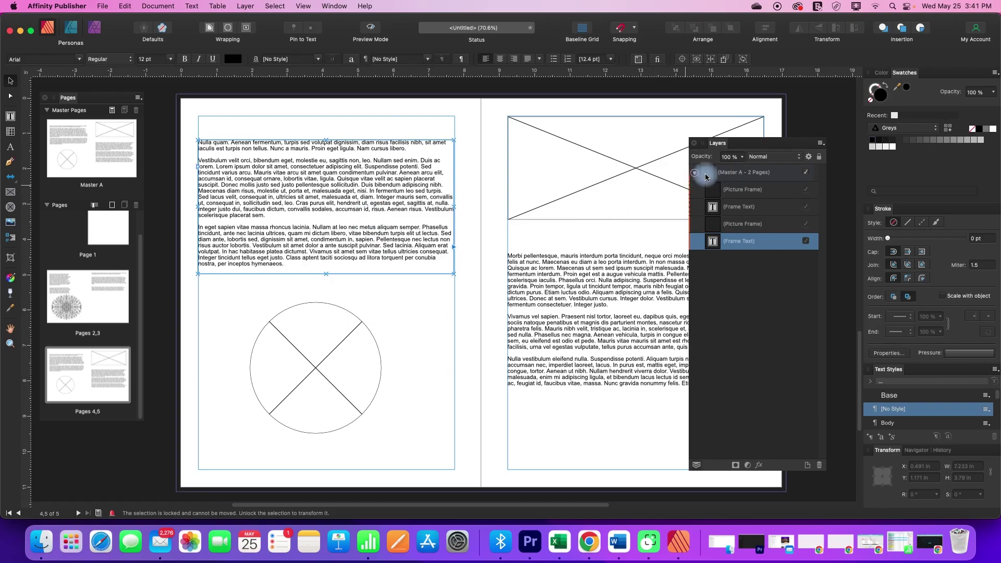
pyautogui.click(752, 177)
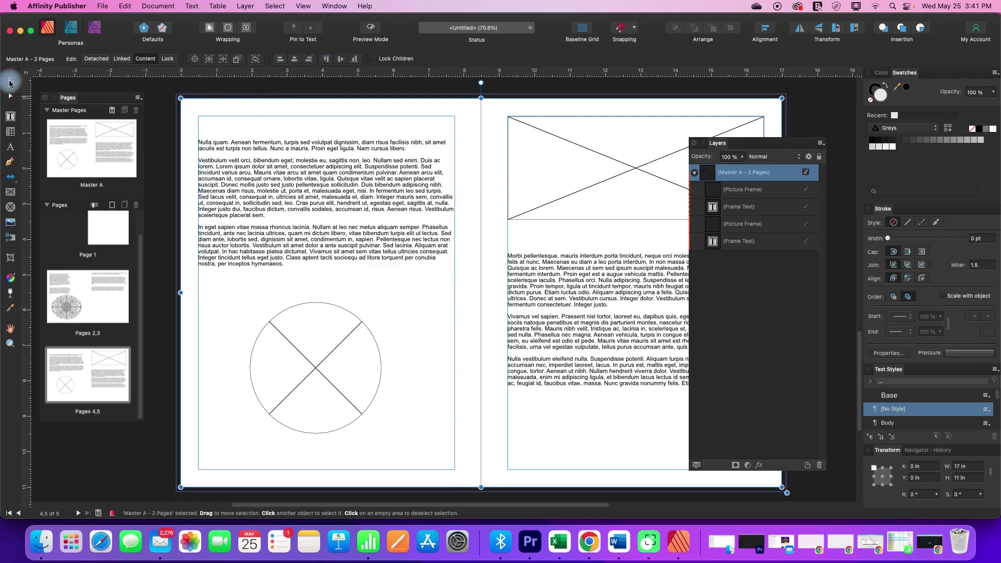
pyautogui.click(97, 59)
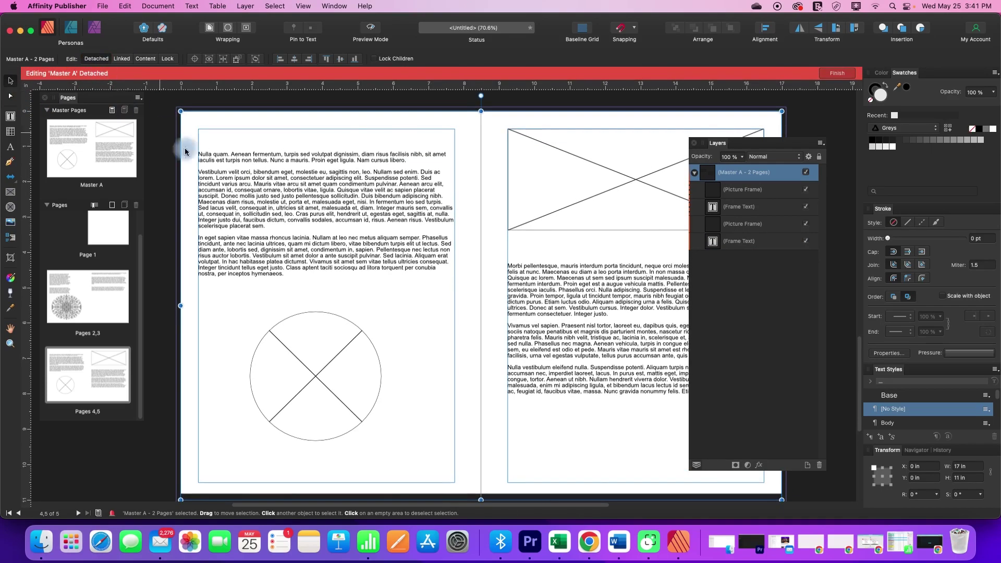
pyautogui.click(232, 169)
pyautogui.moveTo(454, 220)
pyautogui.mouseDown()
pyautogui.moveTo(346, 220)
pyautogui.moveTo(455, 223)
pyautogui.mouseUp()
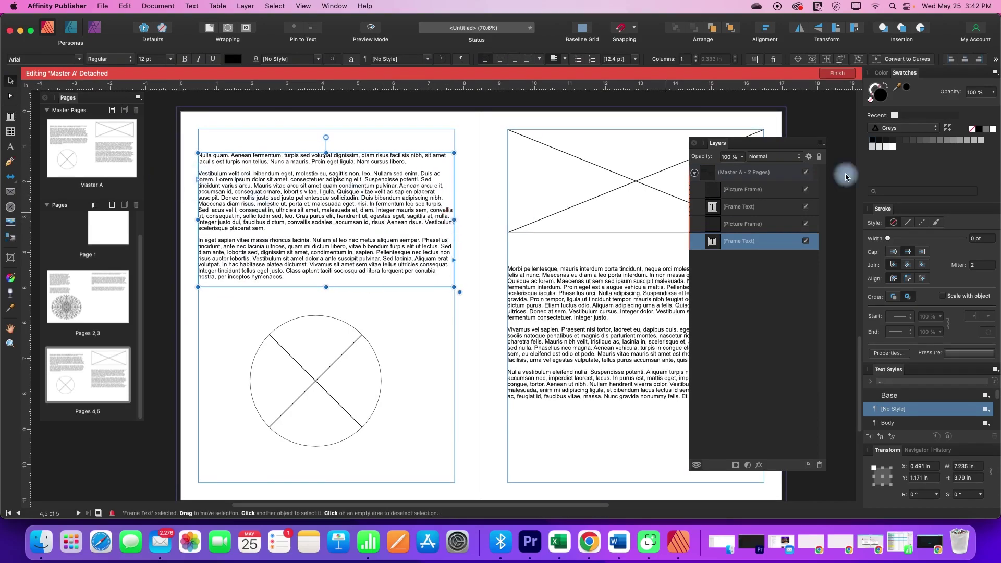
pyautogui.click(837, 73)
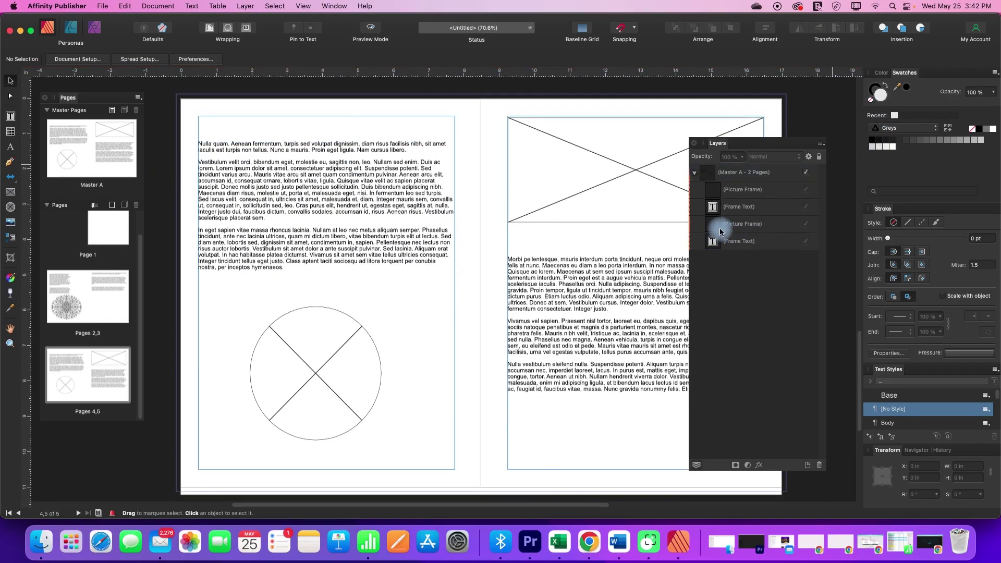